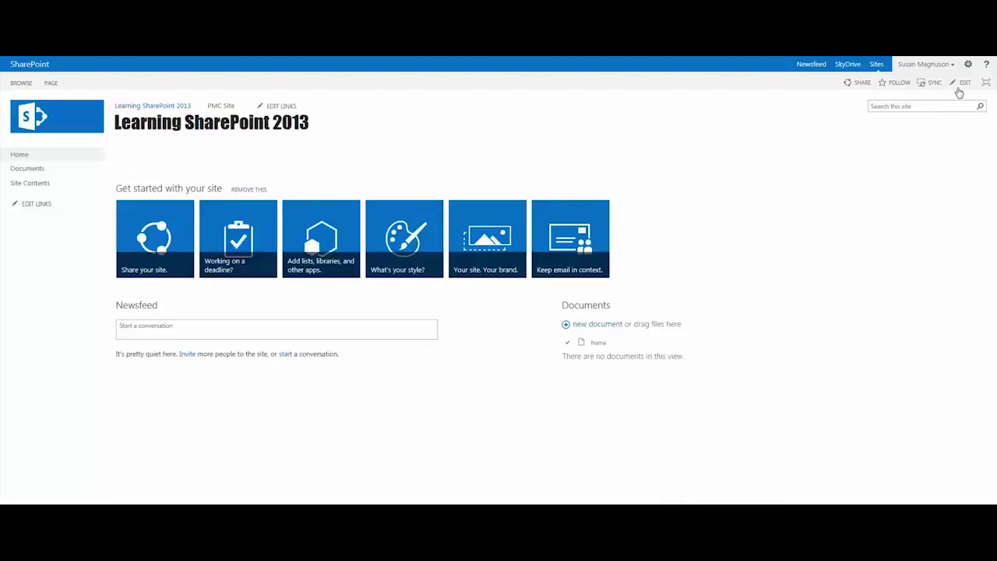
Open the gear Settings menu on the Learning SharePoint 2013 home page
click(968, 64)
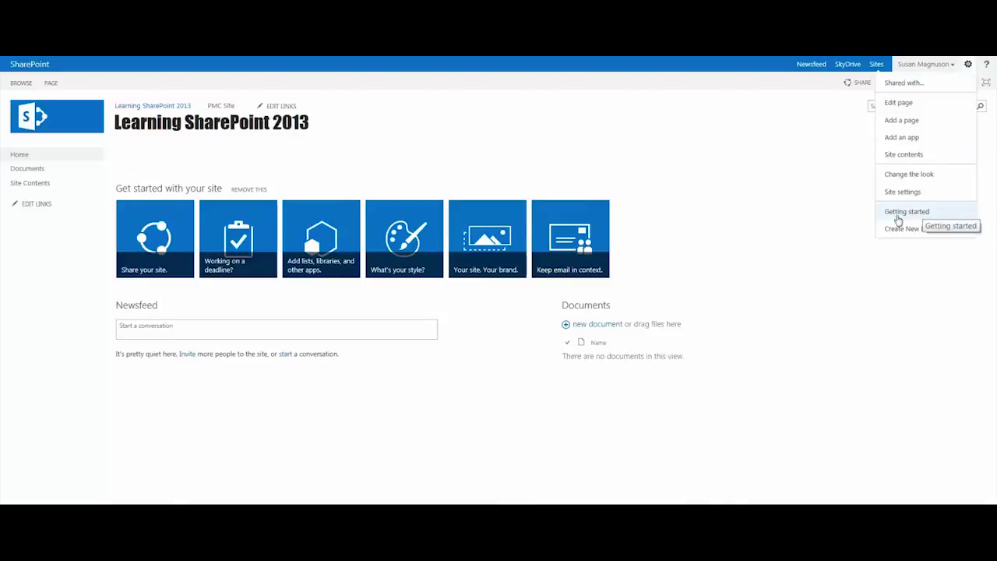
View the Get started with your site page, then return to the Learning SharePoint 2013 home page
click(910, 217)
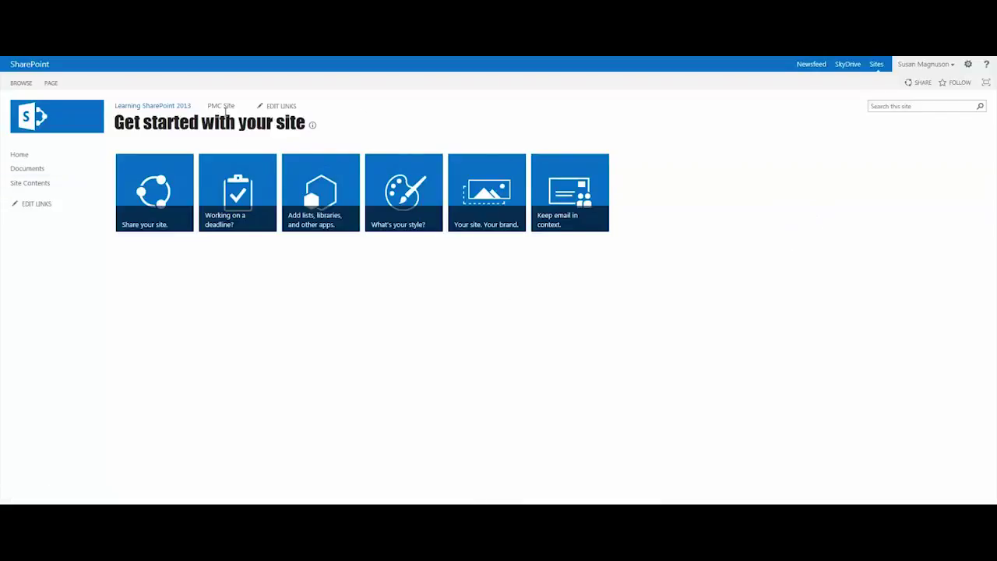
click(150, 109)
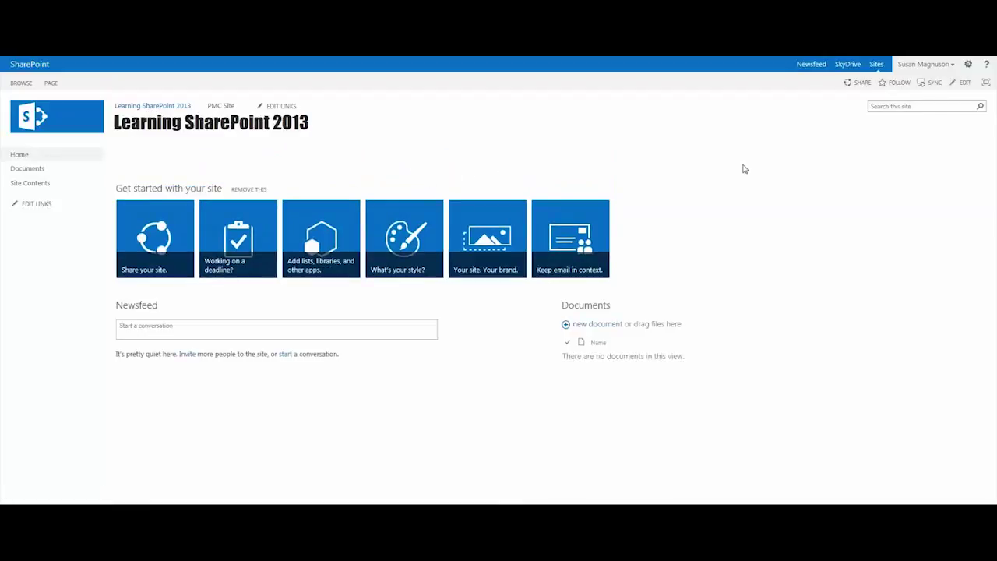
Edit the home page and browse the Media and Content web parts, cancelling without adding any
click(965, 84)
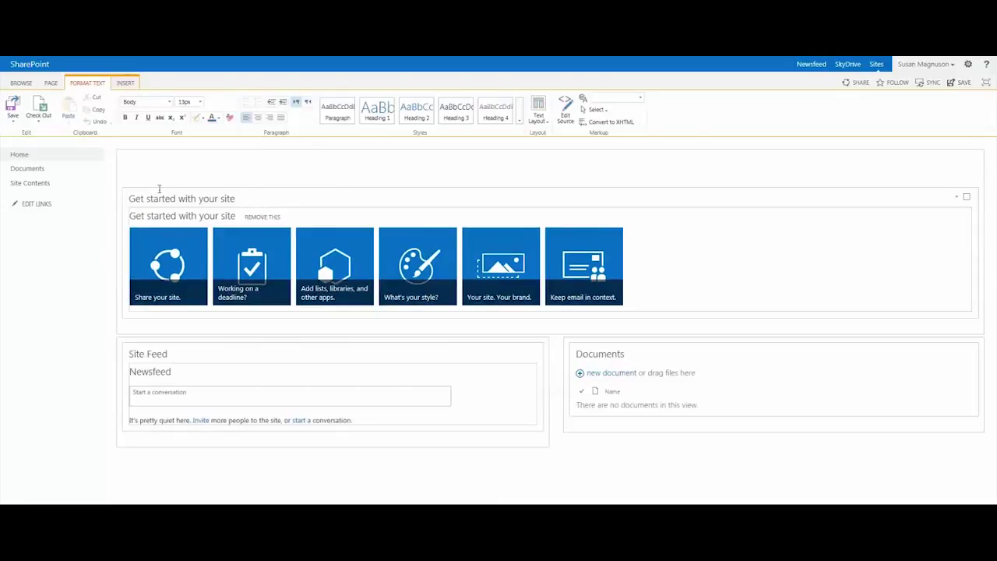
click(133, 86)
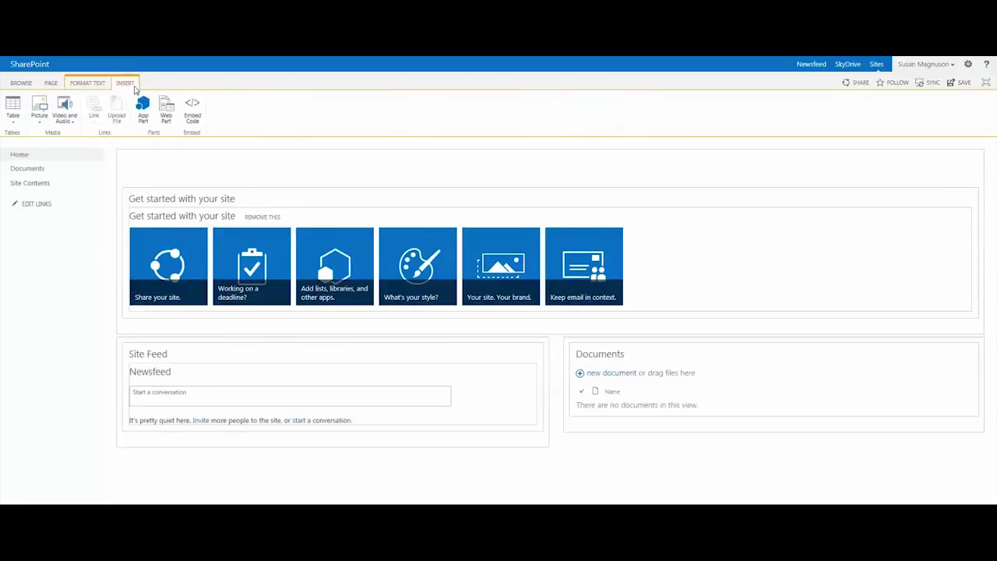
click(164, 110)
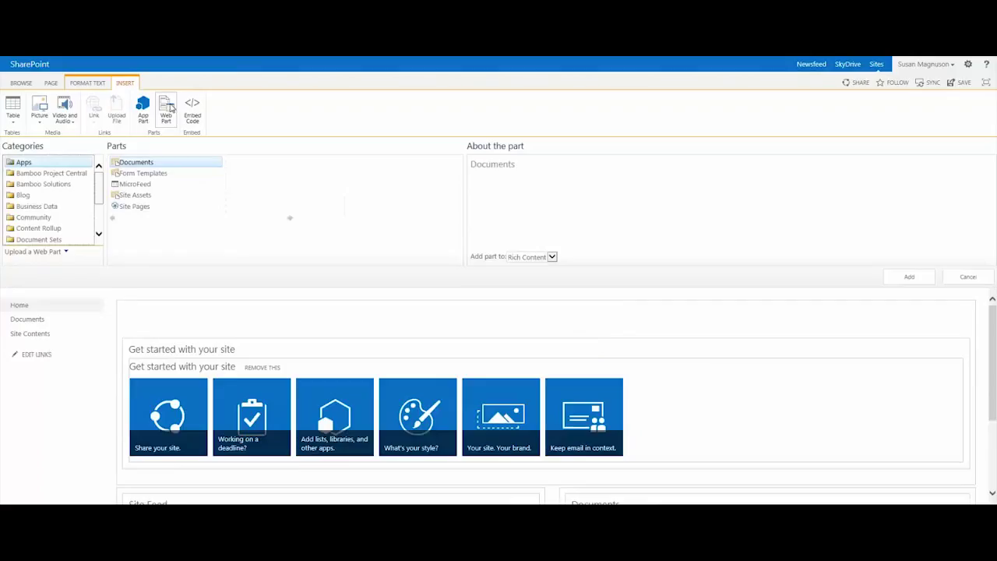
scroll(74, 227, down, 2)
click(57, 220)
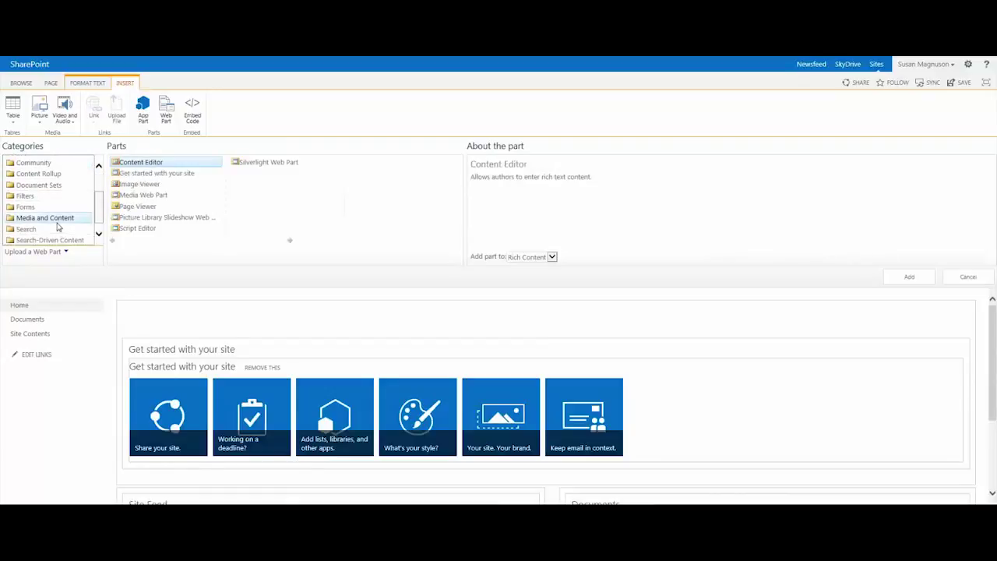
click(169, 174)
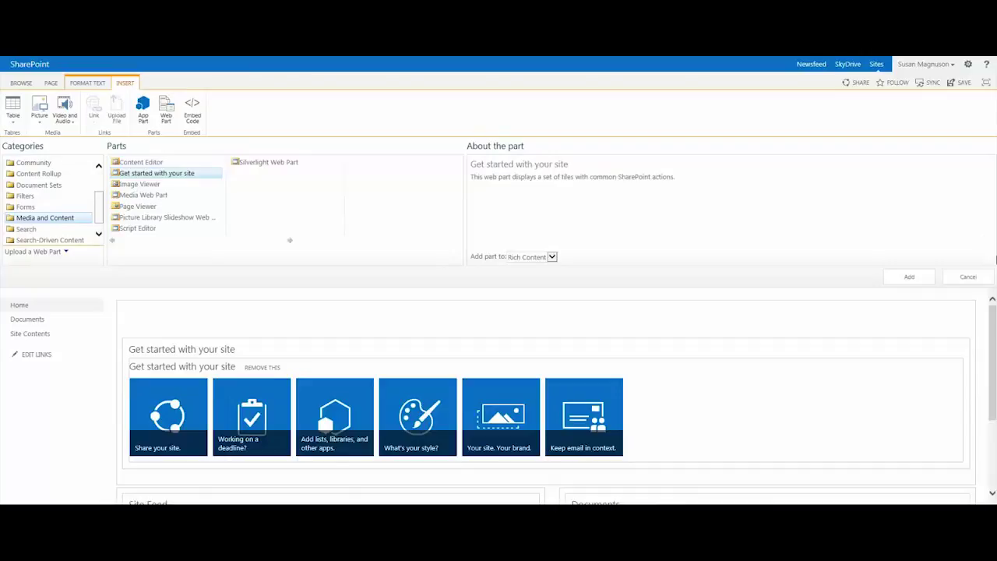
click(970, 278)
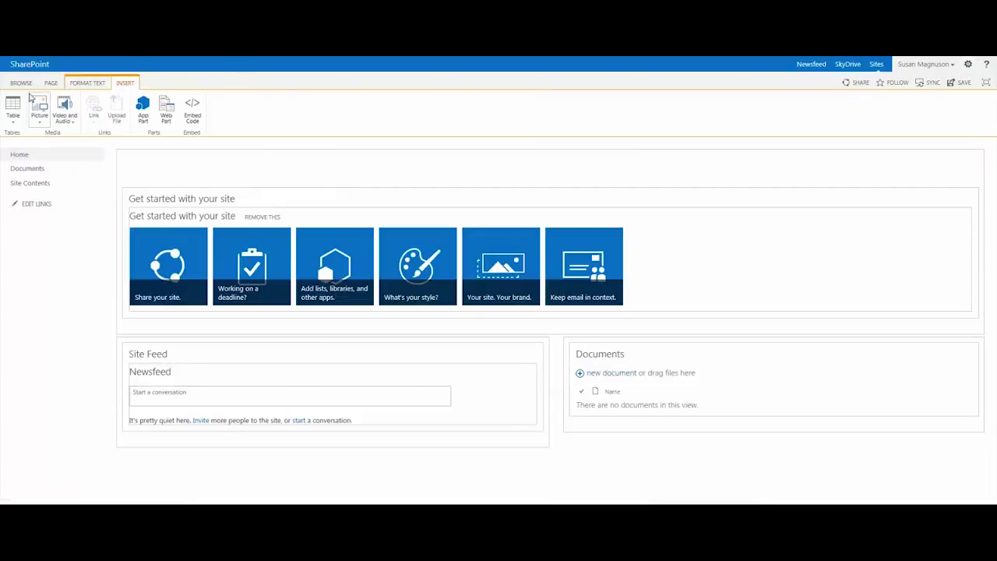
click(87, 82)
Save the home page and add the Project Summary with Tasks and Calendar apps
click(13, 107)
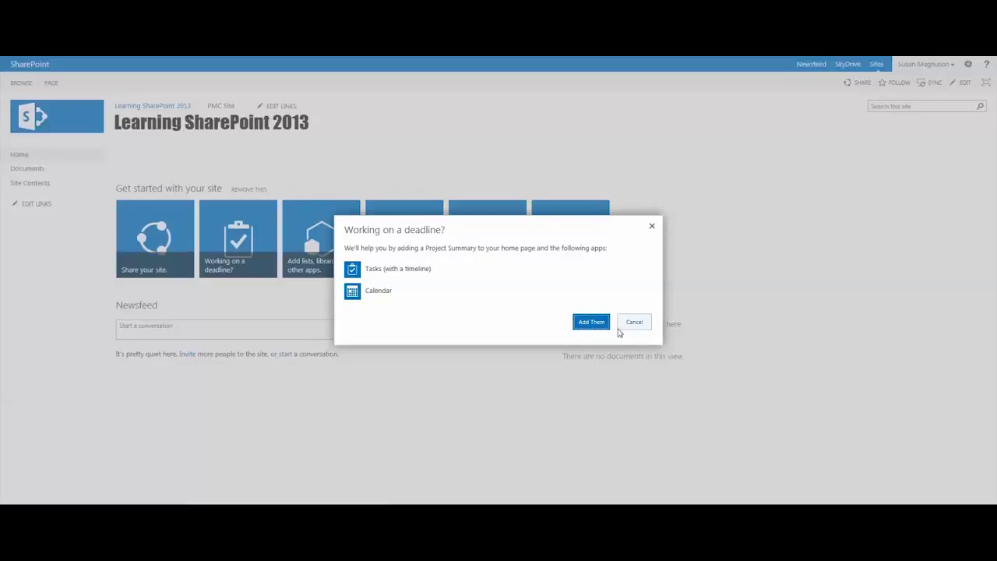
click(591, 321)
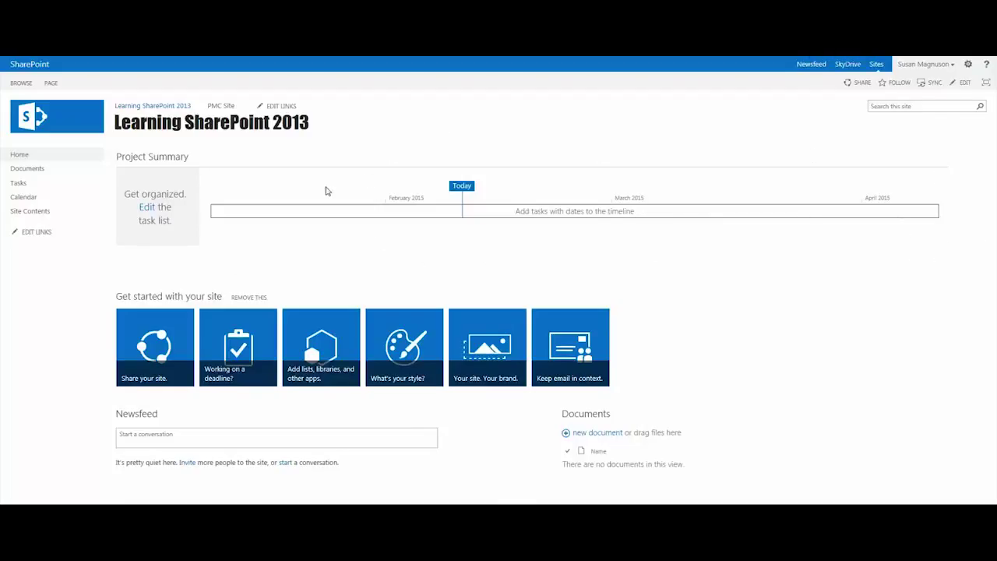
In Quick Edit, add task 'Make dinner reservations' due 2/11/2015, assigned to the team member
click(147, 210)
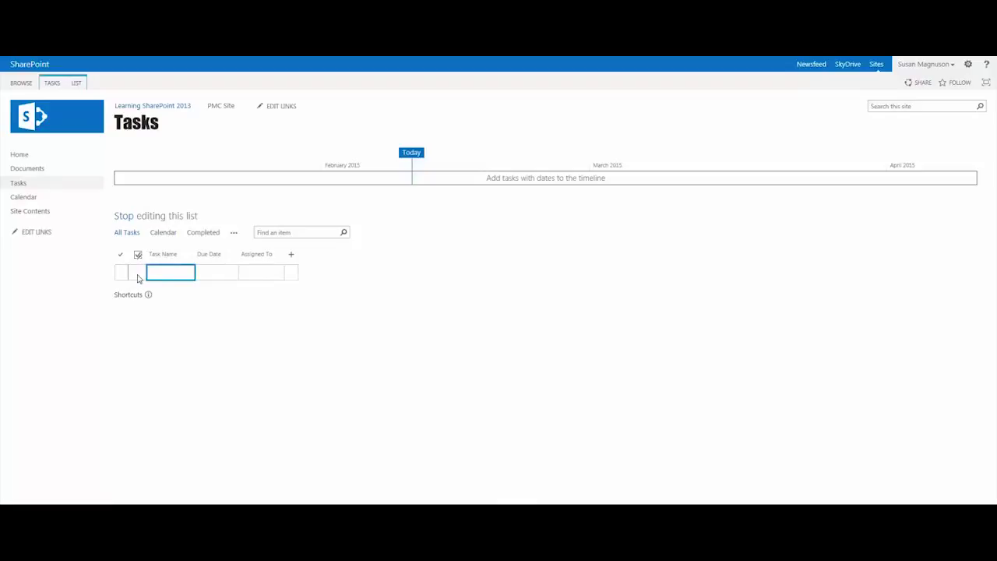
click(190, 271)
text(Make dinner reservations)
key(Tab)
text(2)
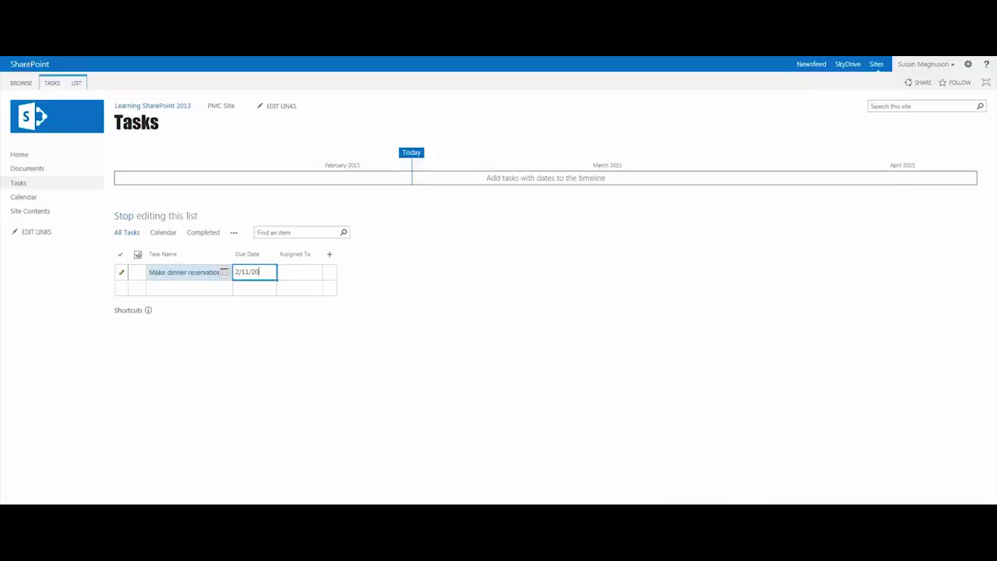
text(/11/2015)
key(Tab)
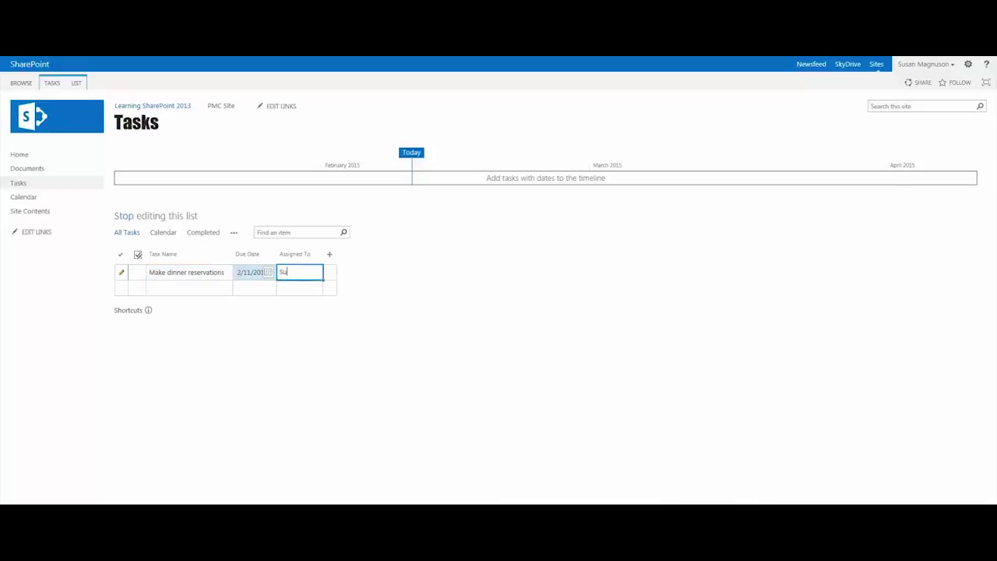
key(Return)
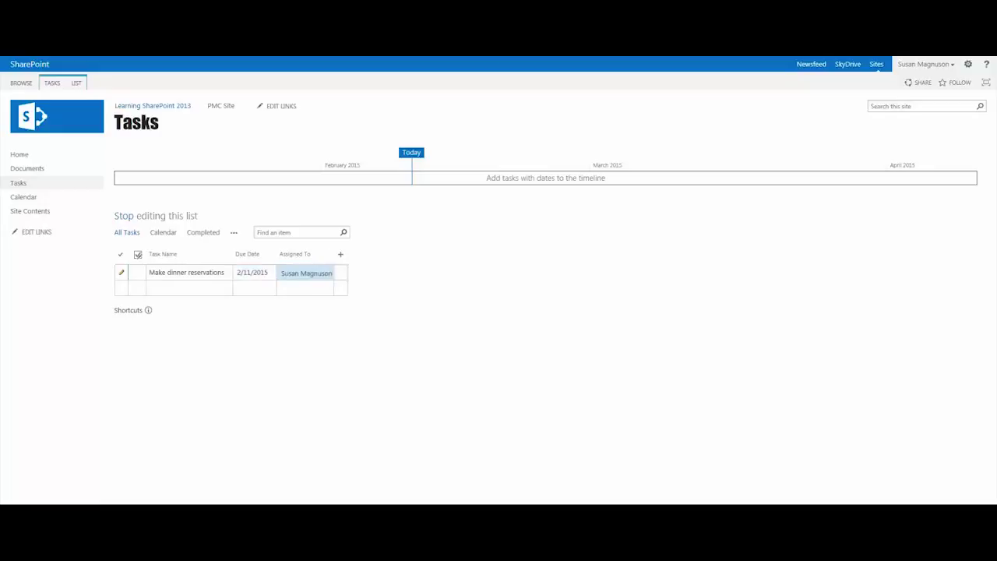
click(173, 292)
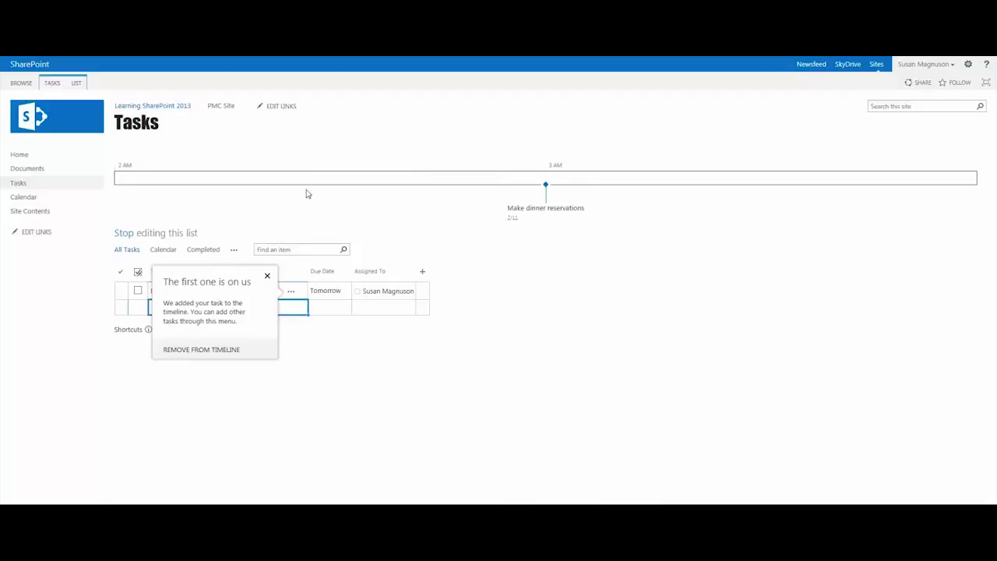
click(328, 375)
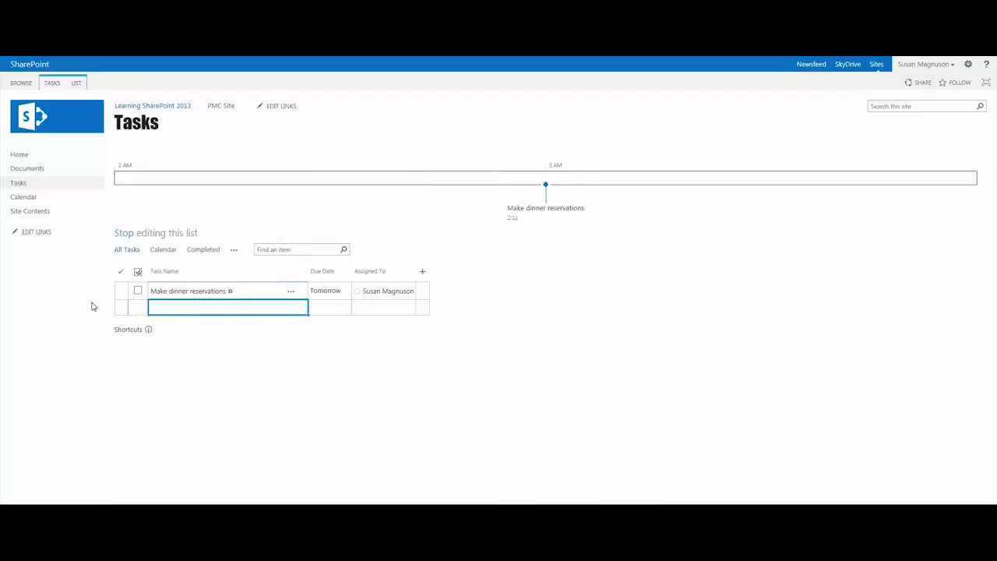
Add task 'Buy flowers' due 2/13, assigned to the team member, and copy the assignee
click(175, 310)
text(Bus)
text( flowe)
key(BackSpace)
key(BackSpace)
text(wers)
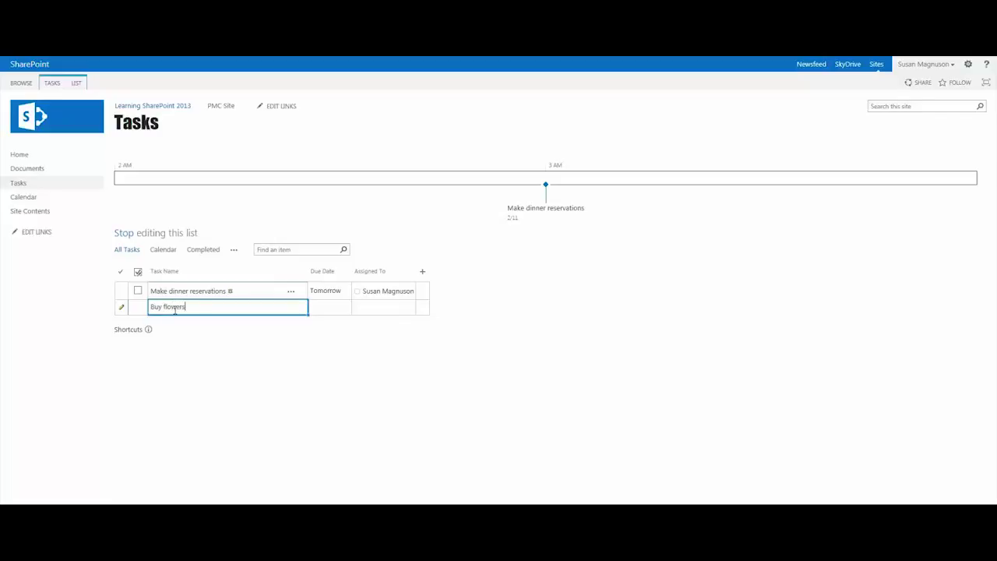
key(Tab)
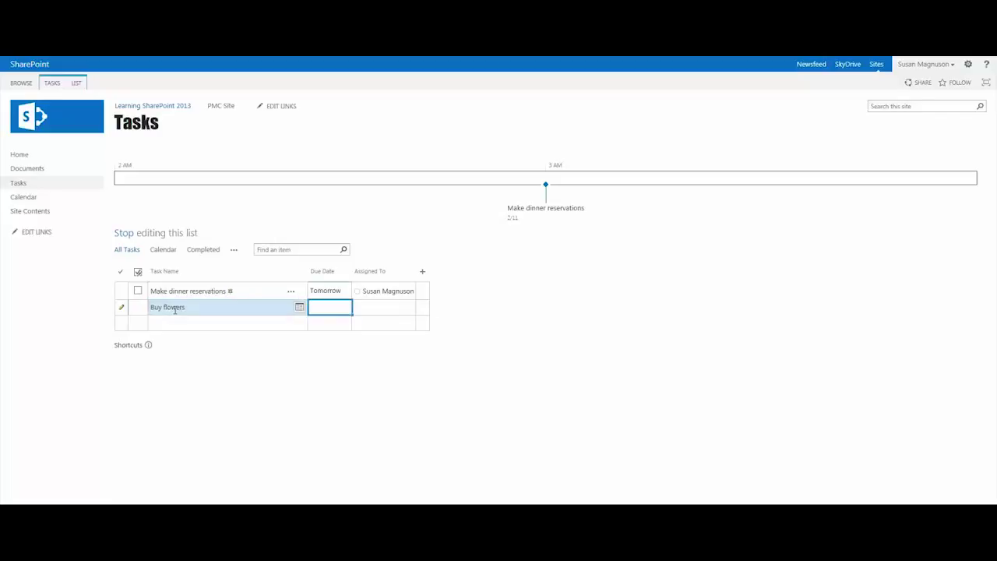
text(2/13/2013)
key(Tab)
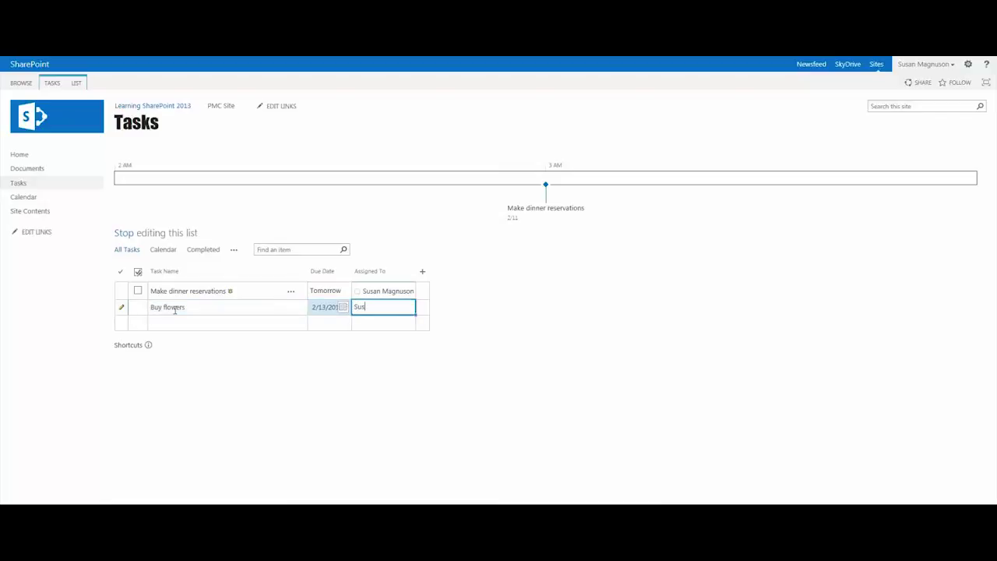
key(Return)
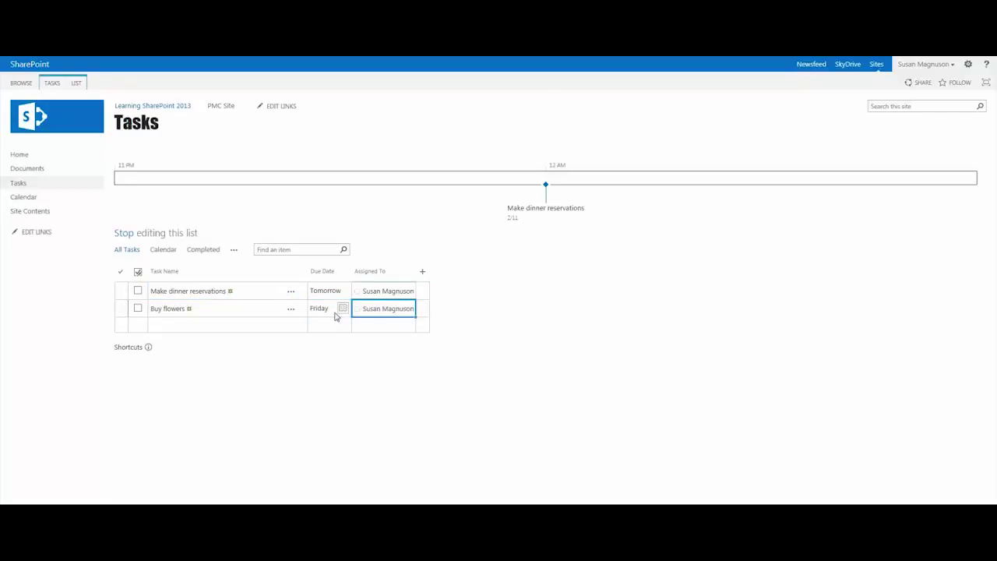
key(ctrl+c)
Add task 'Buy chocolate' due 2/13 with the same assignee and save the row
click(270, 327)
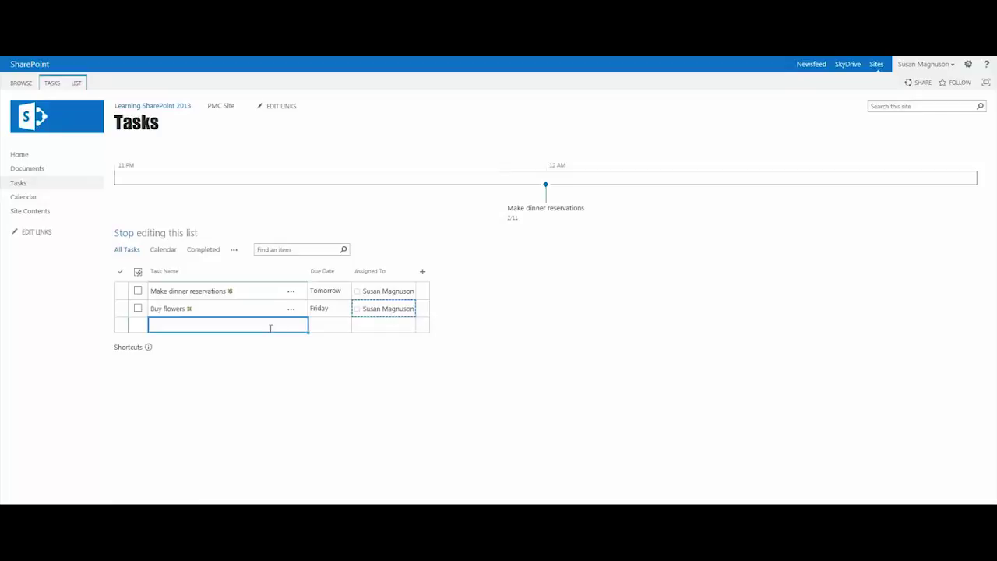
text(Buy chocolate)
key(Tab)
text(2)
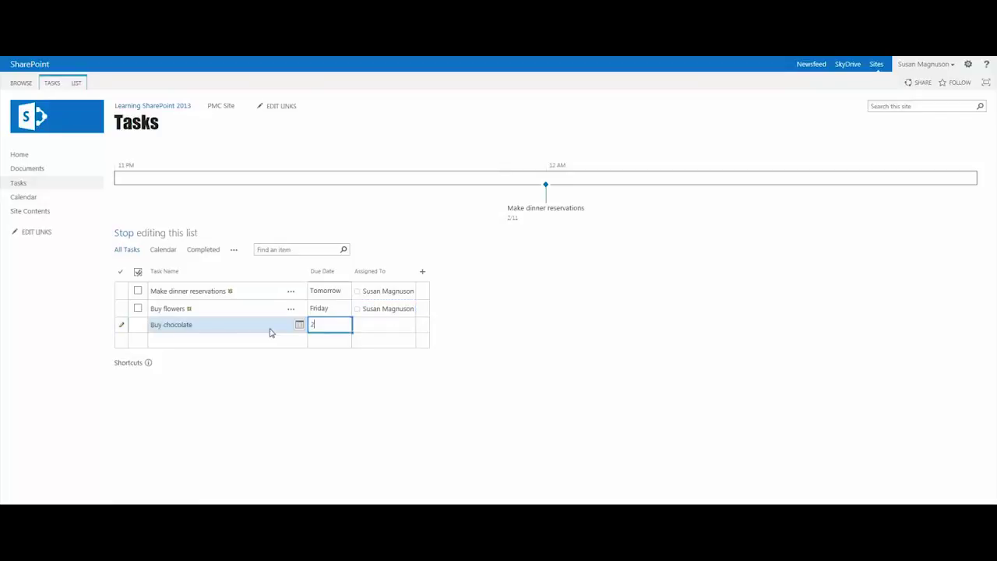
text(/13/25)
text(13)
key(Tab)
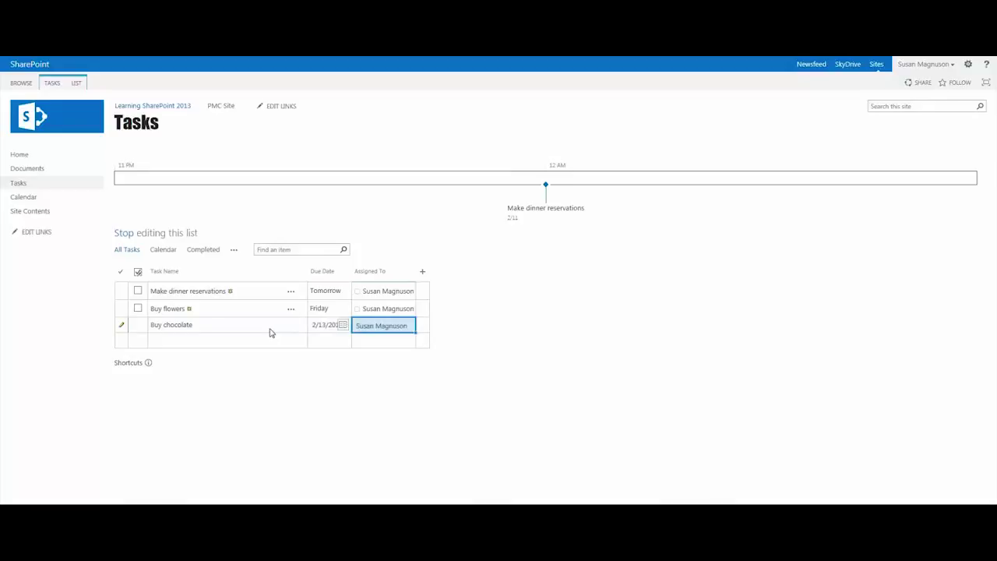
key(Return)
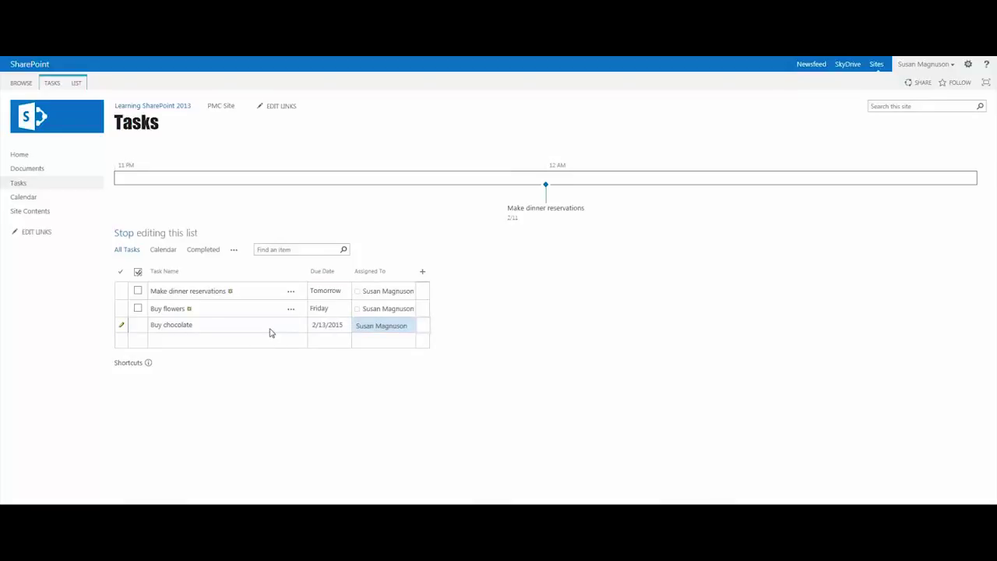
click(231, 341)
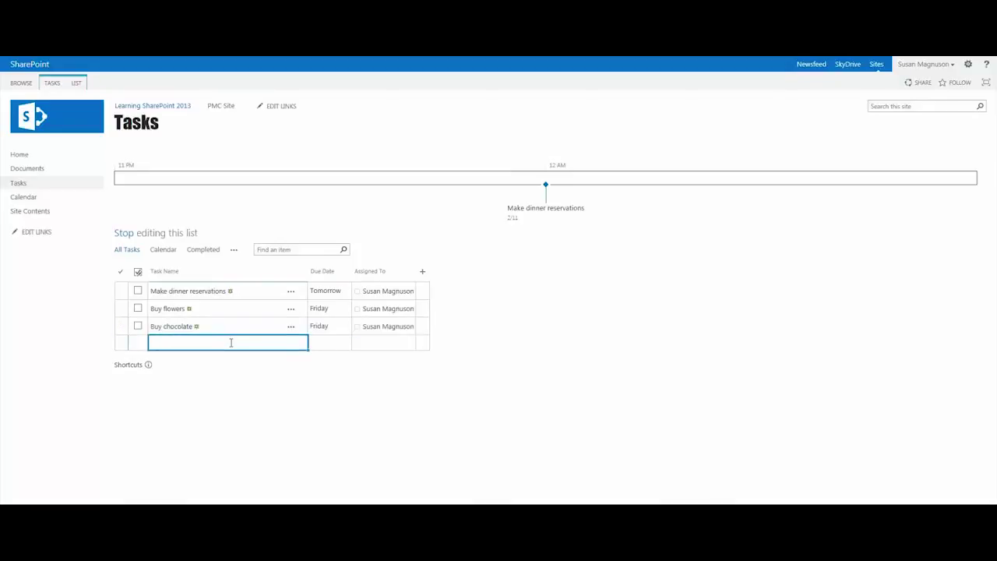
Add task 'Buy champagne' due 2/13/2014, pasting in the same assignee
text(Buy champagne)
key(Tab)
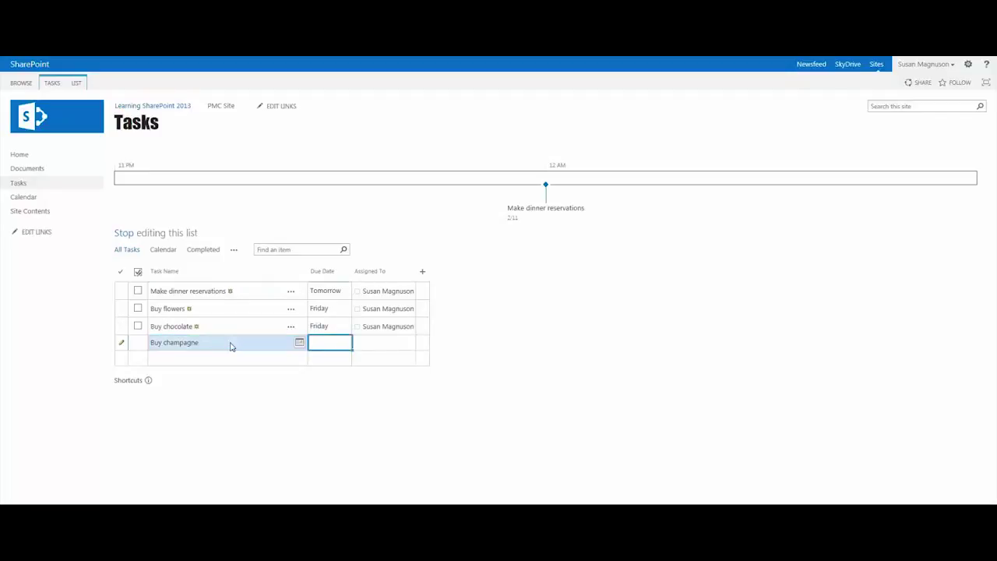
text(2/1)
text(3/2014)
key(Return)
key(Tab)
key(Up)
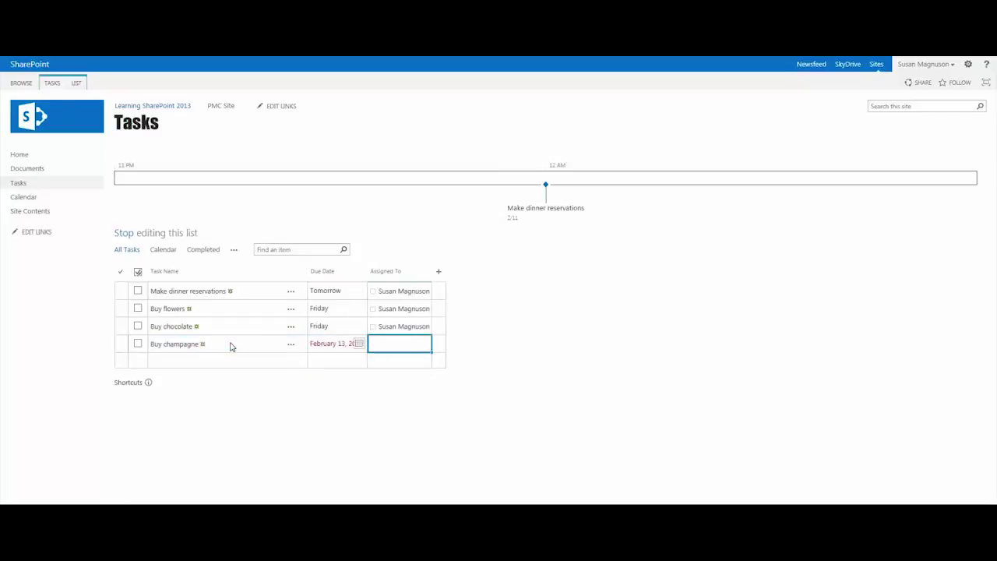
key(ctrl+v)
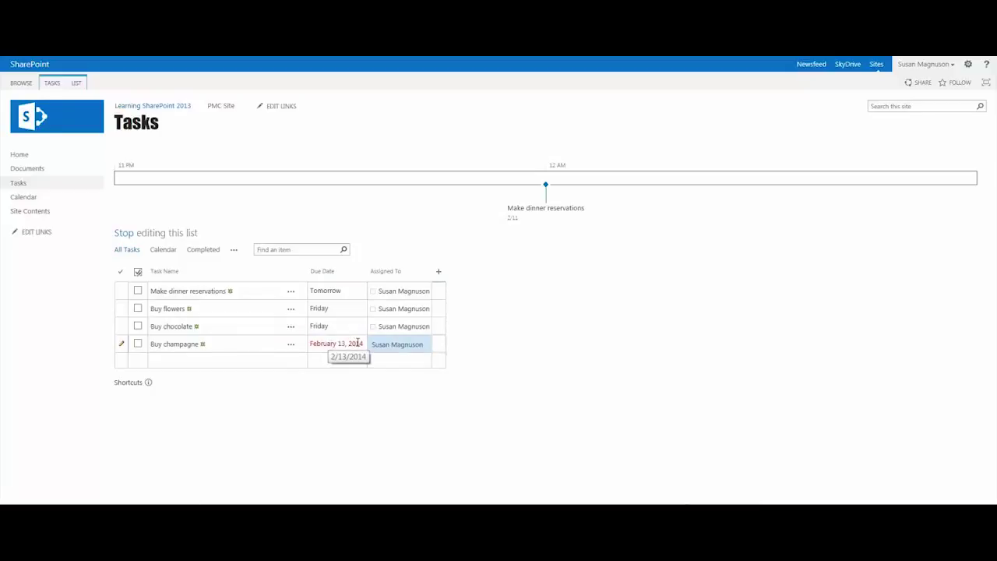
Correct the Buy champagne due date to 2/13/2015
click(359, 340)
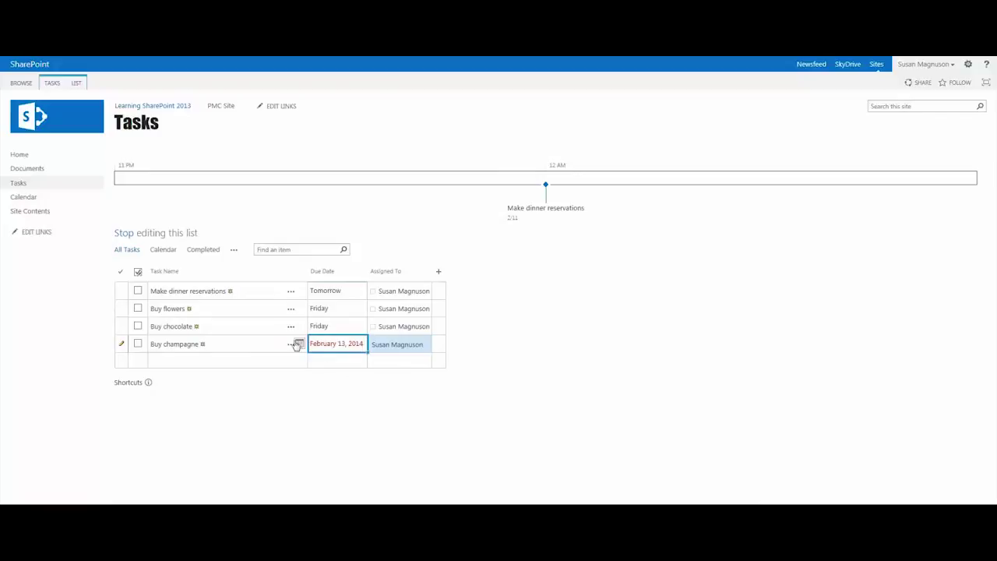
click(360, 343)
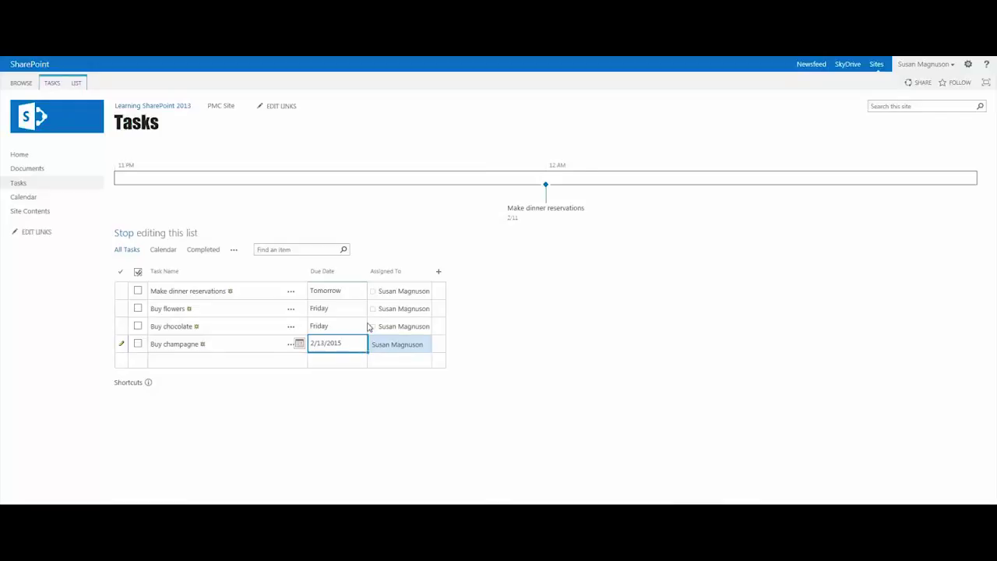
text(5)
key(Return)
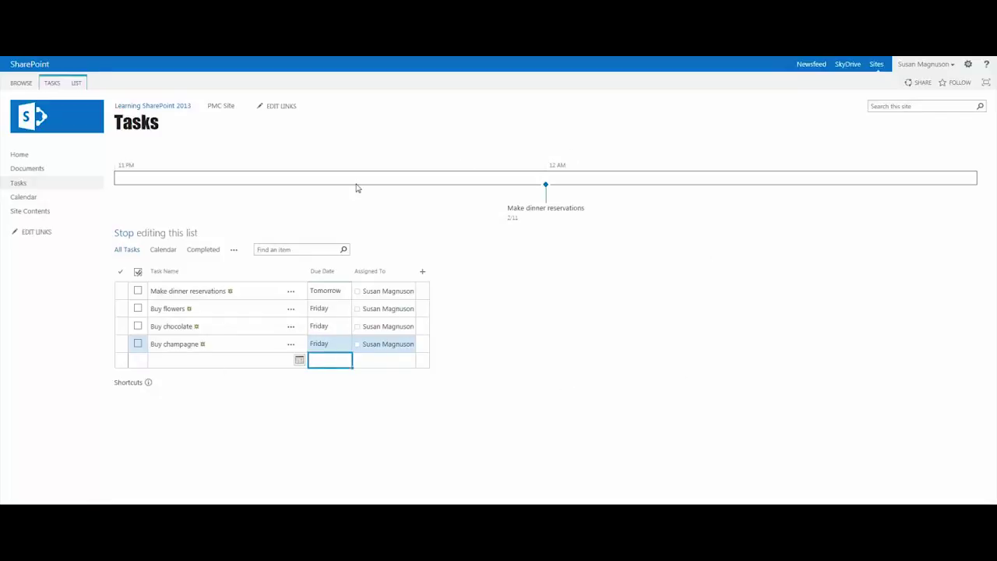
Return to the Learning SharePoint 2013 home page to see the Project Summary timeline
click(150, 108)
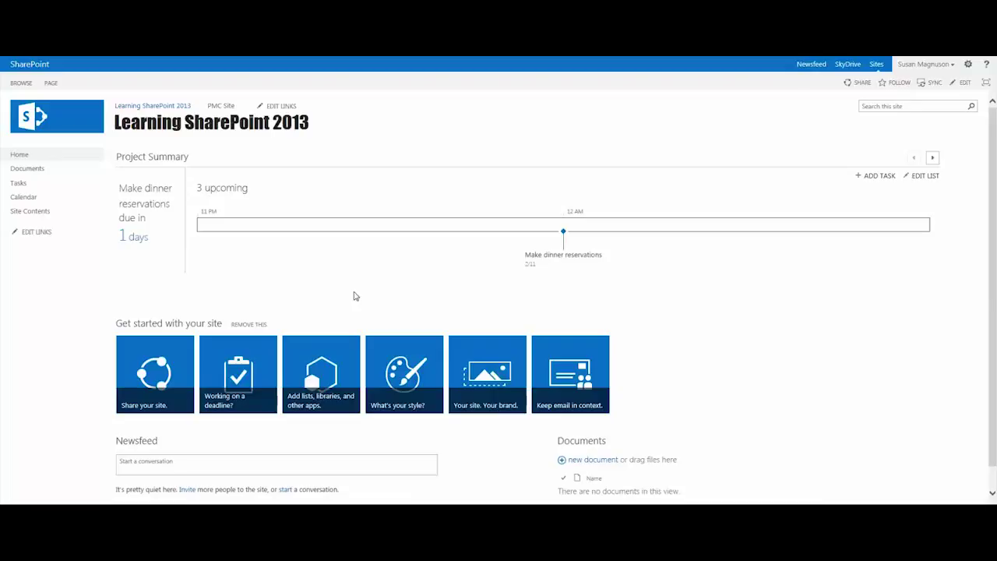
click(967, 67)
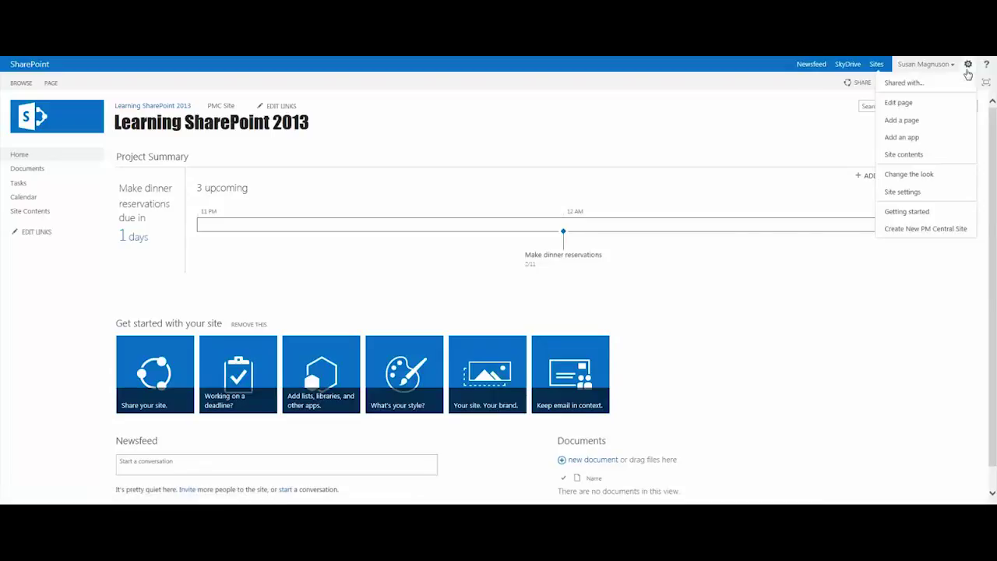
click(902, 194)
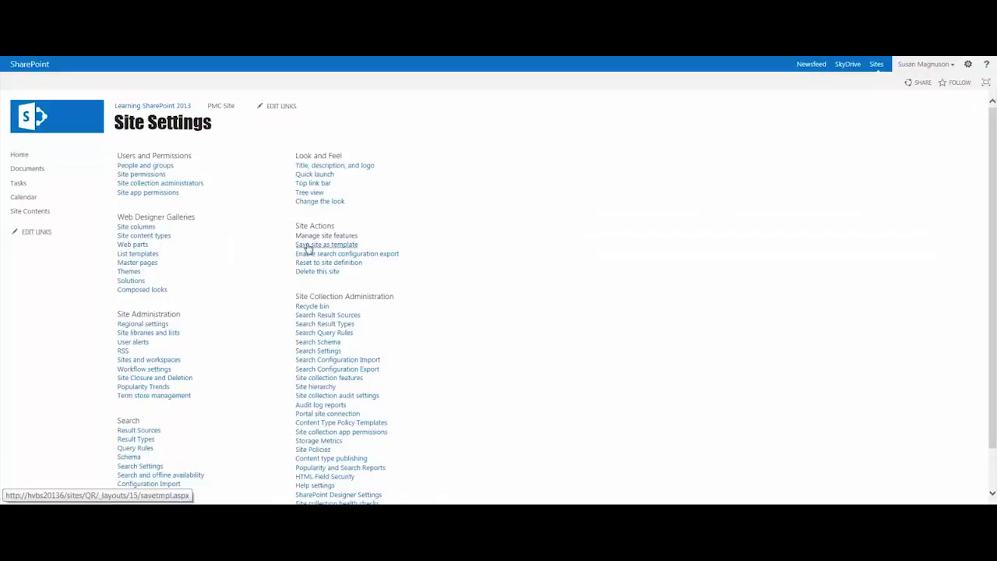
click(363, 238)
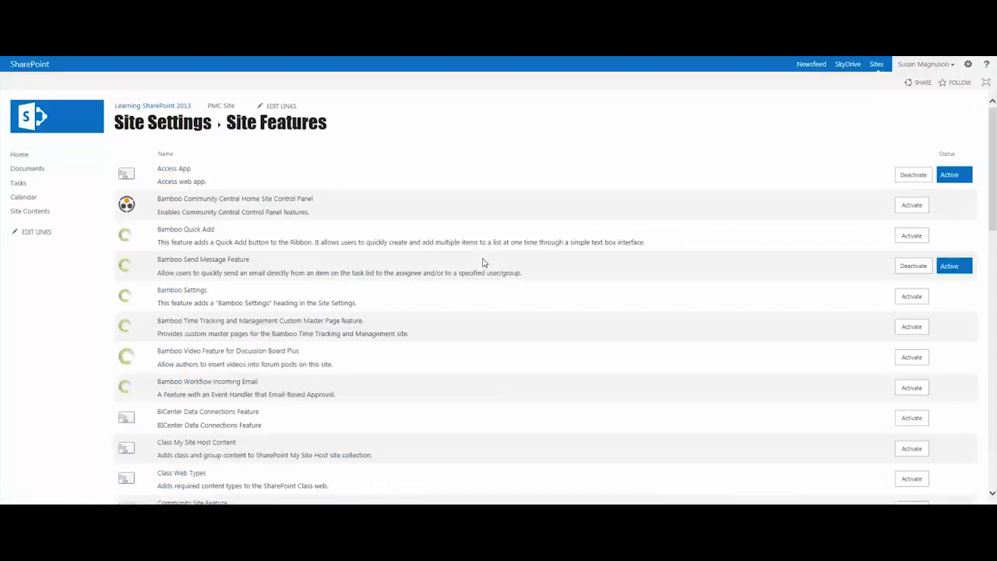
scroll(444, 303, down, 10)
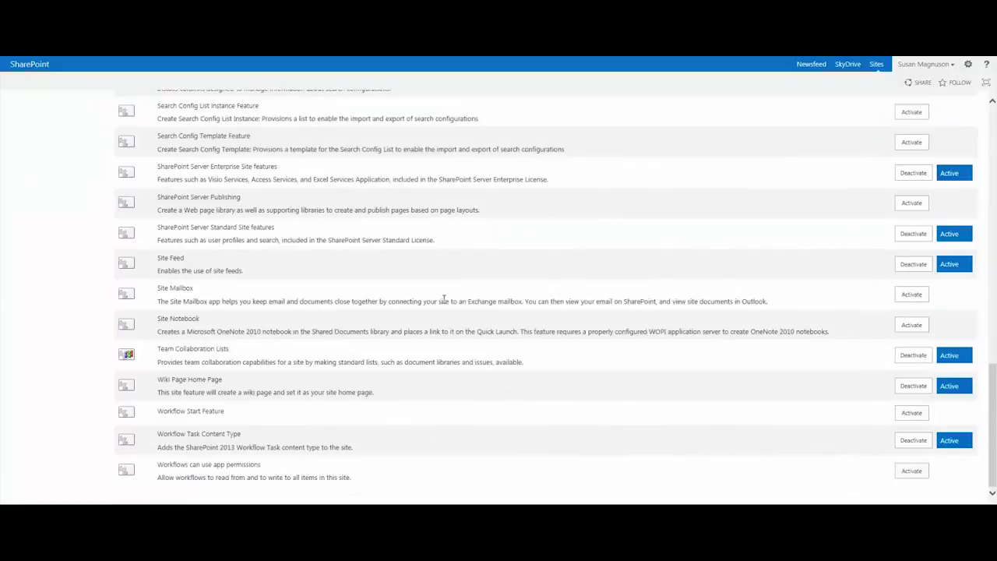
scroll(442, 294, up, 3)
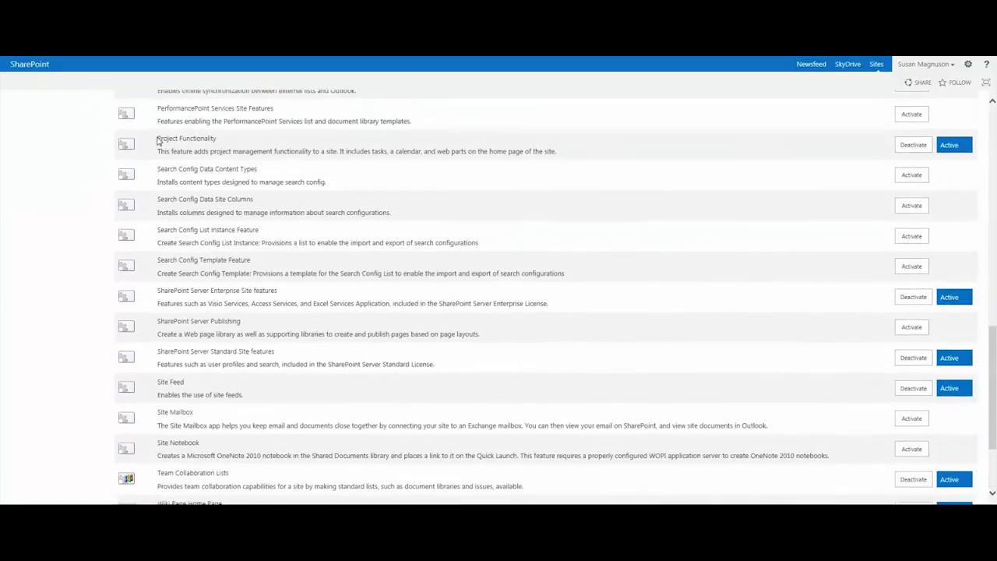
drag(158, 139, 215, 139)
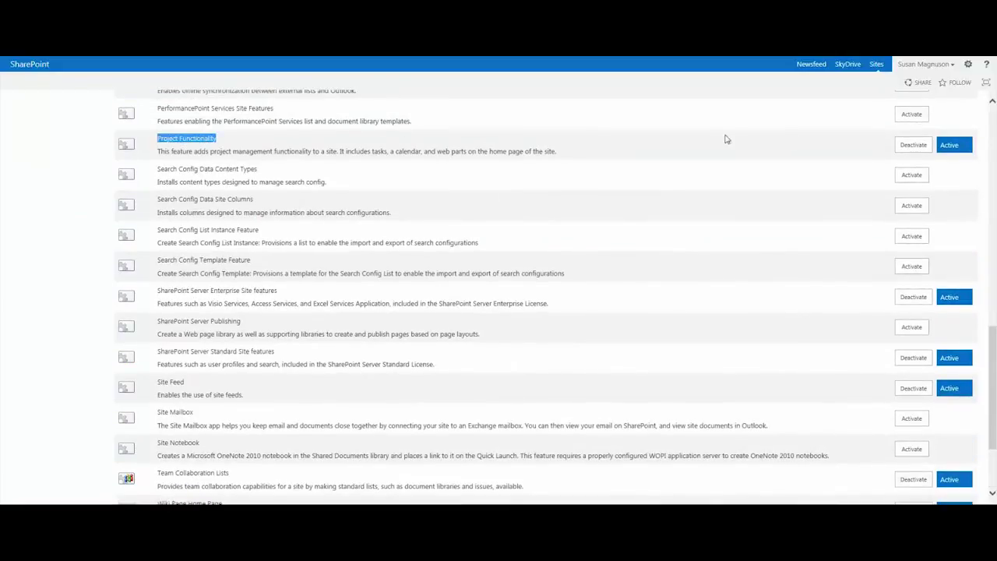